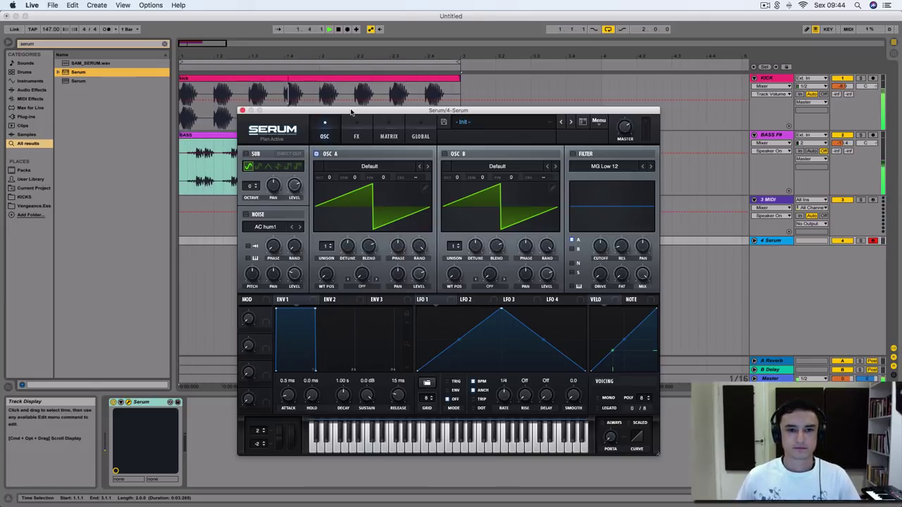
Stop playback and look through the warp modes available for oscillator A, including FM (from B).
{"action": "key", "text": "space"}
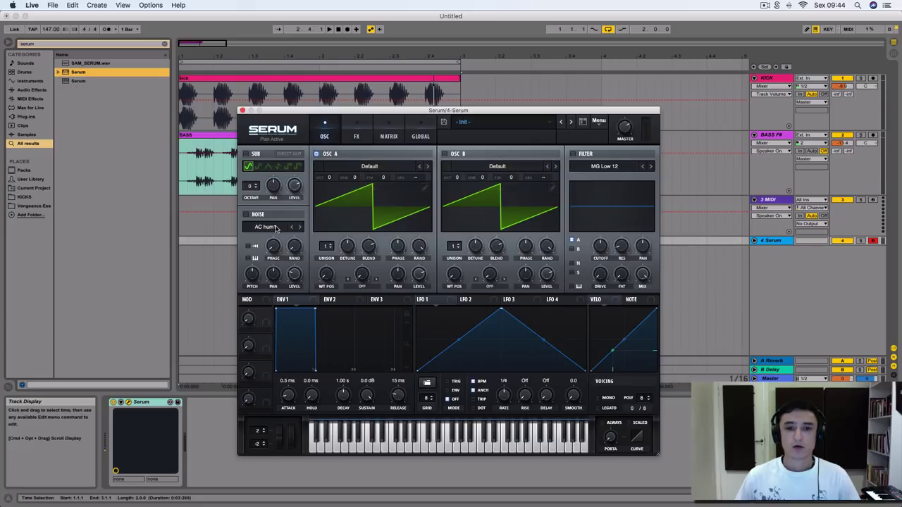
{"action": "left_click", "coordinate": [364, 287]}
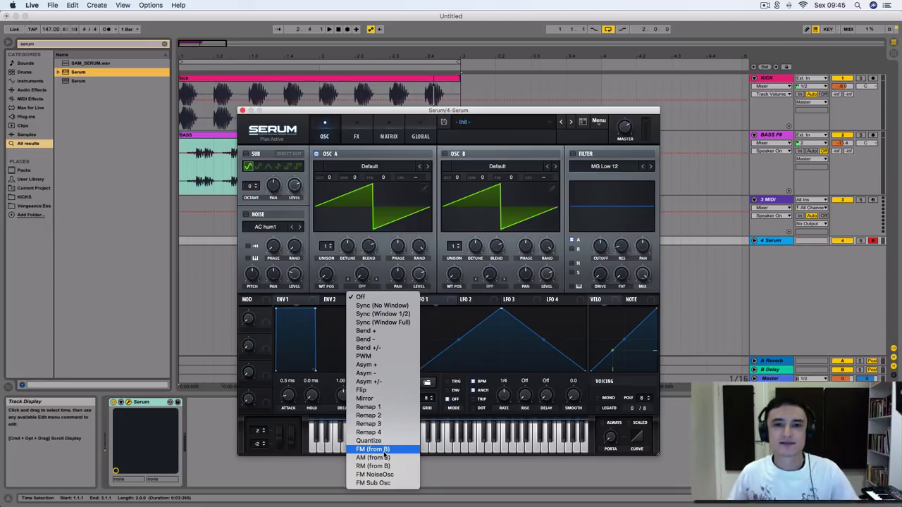
{"action": "left_click", "coordinate": [547, 275]}
{"action": "left_click_drag", "start_coordinate": [547, 271], "coordinate": [564, 387]}
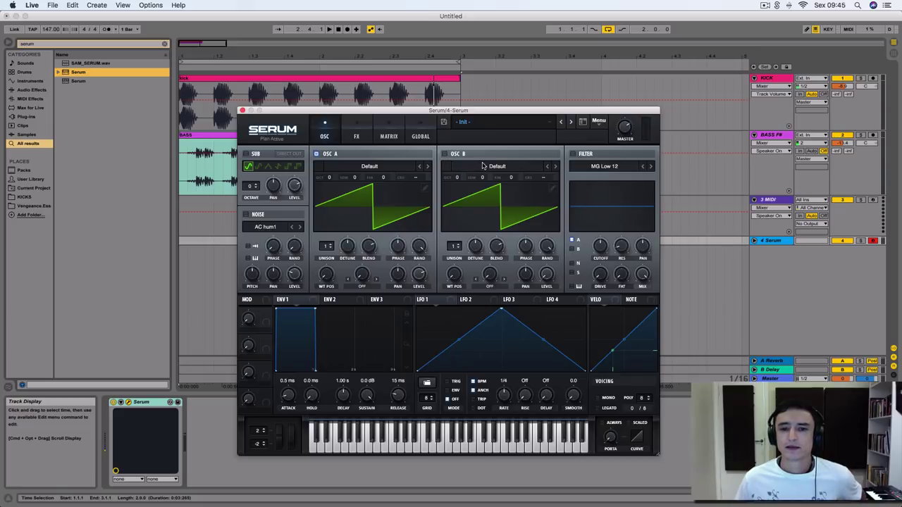
Load the Analog_BD_Sin wavetable from the Analog category into oscillator B.
{"action": "left_click", "coordinate": [511, 169]}
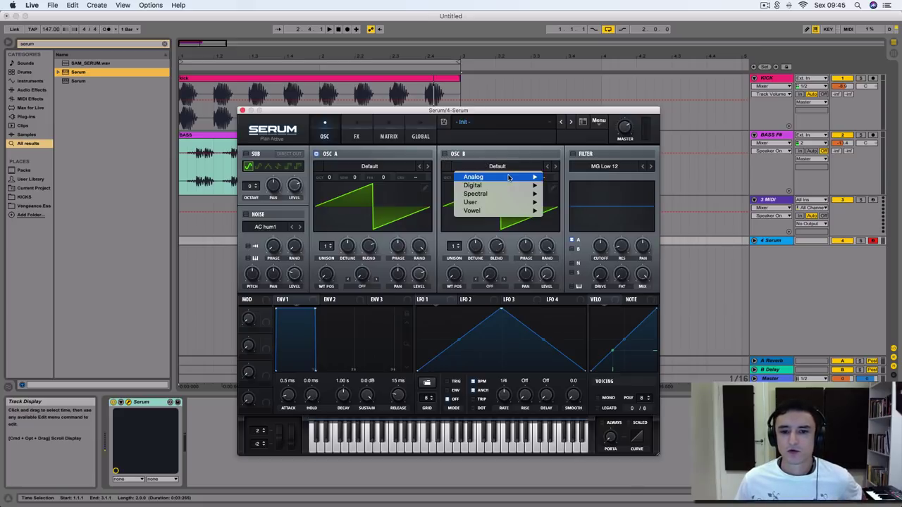
{"action": "mouse_move", "coordinate": [510, 177]}
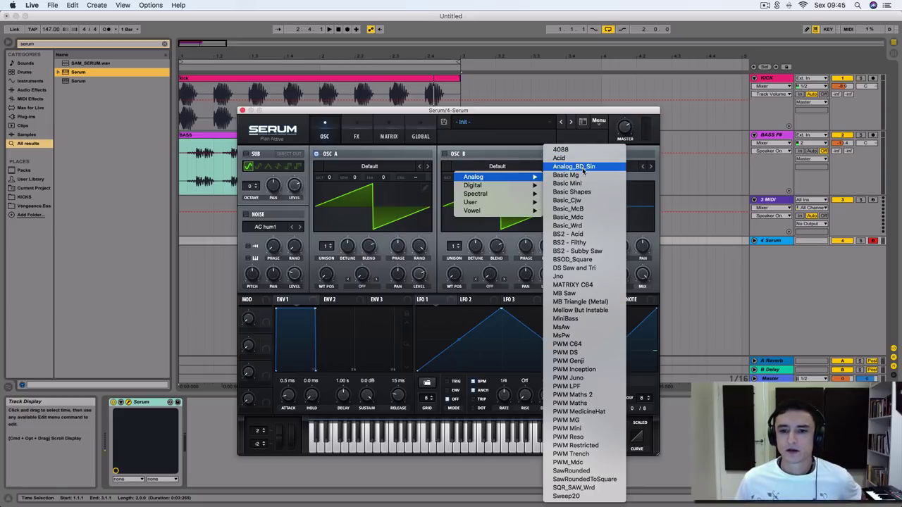
{"action": "left_click", "coordinate": [582, 168]}
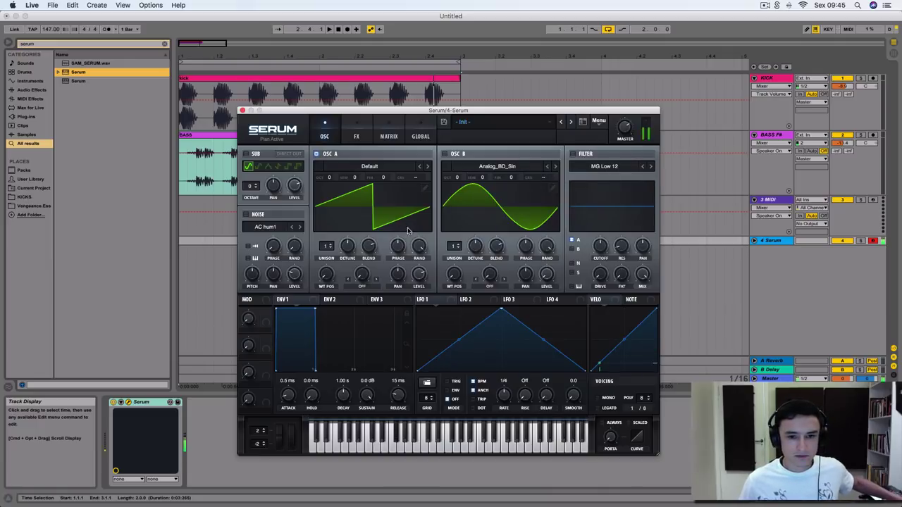
Turn on oscillator B and use it to modulate oscillator A through the FM (from B) warp mode, raising the warp amount.
{"action": "left_click", "coordinate": [361, 286]}
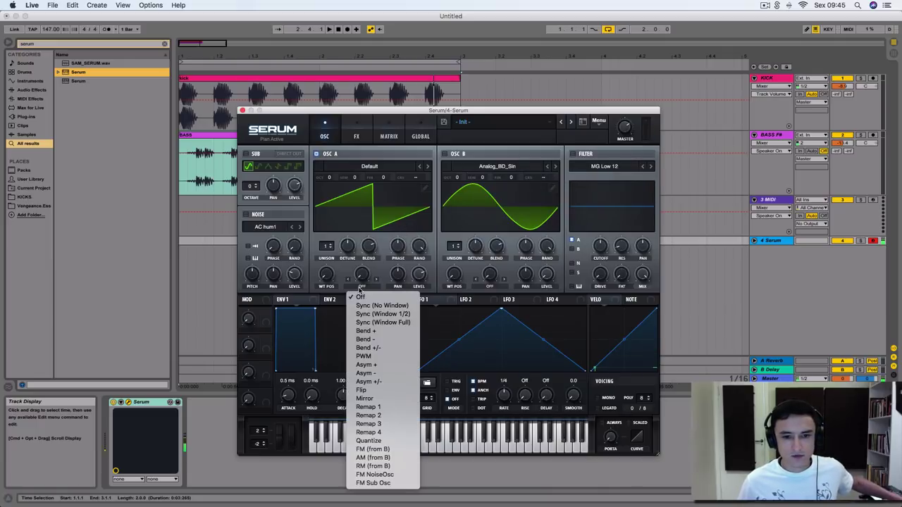
{"action": "left_click", "coordinate": [378, 451]}
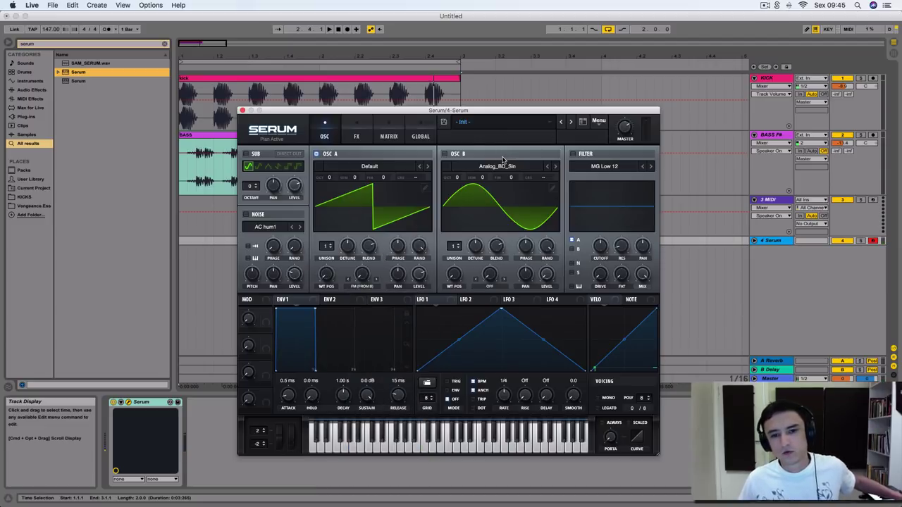
{"action": "left_click", "coordinate": [444, 154]}
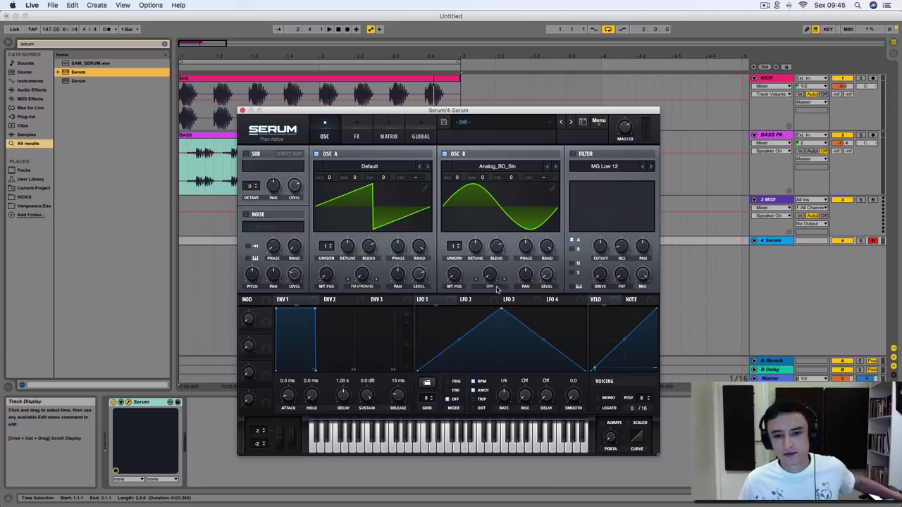
{"action": "left_click", "coordinate": [497, 288]}
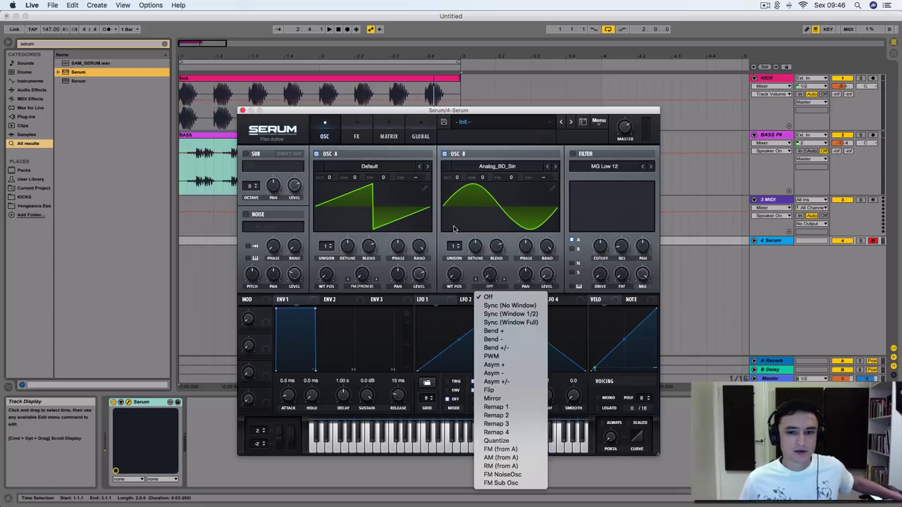
{"action": "left_click", "coordinate": [488, 297]}
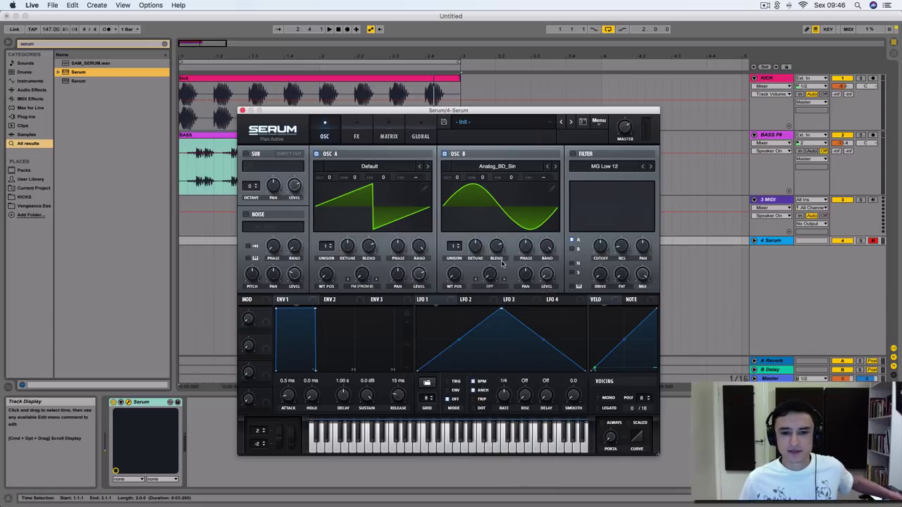
{"action": "left_click_drag", "start_coordinate": [366, 279], "coordinate": [364, 185]}
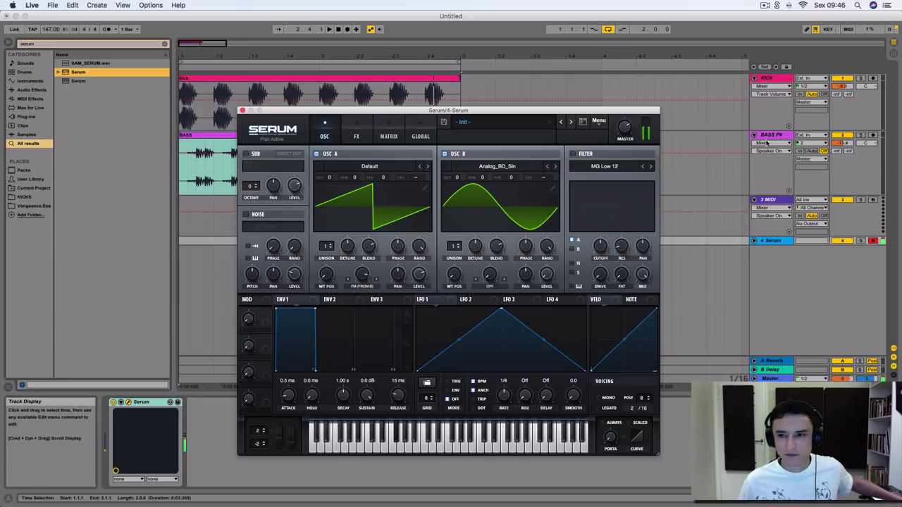
Lower the Serum track's volume to -12.7 dB and set oscillator B's octave to -1.
{"action": "left_click", "coordinate": [837, 216]}
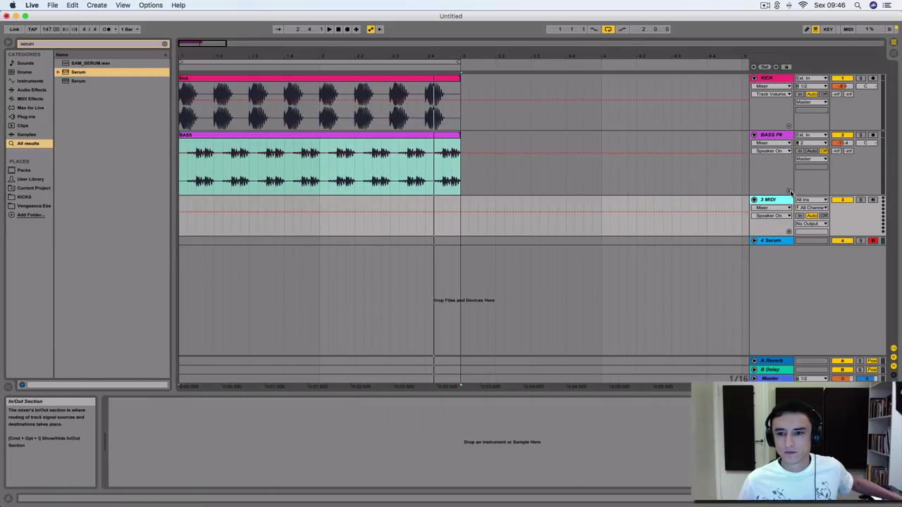
{"action": "left_click", "coordinate": [774, 240]}
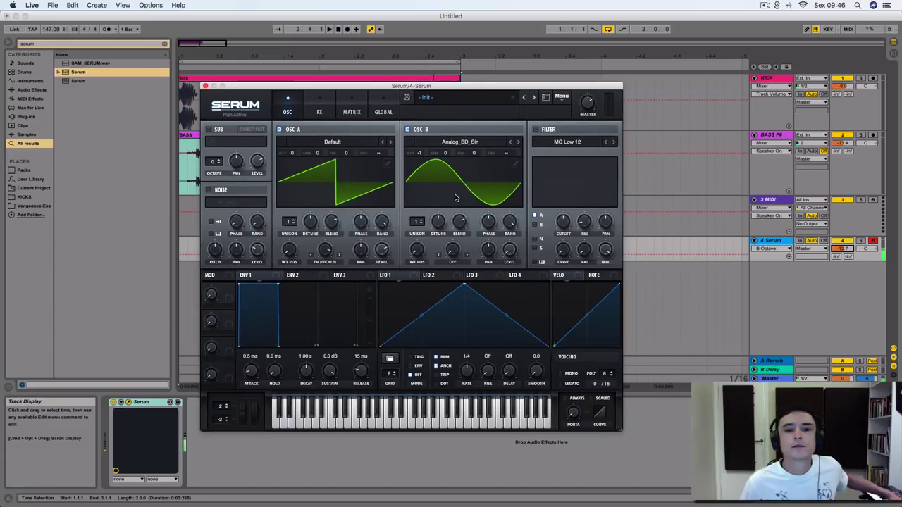
Sweep oscillator A's FM warp amount and play the arrangement to audition the sound with the kick and bass.
{"action": "left_click", "coordinate": [321, 253]}
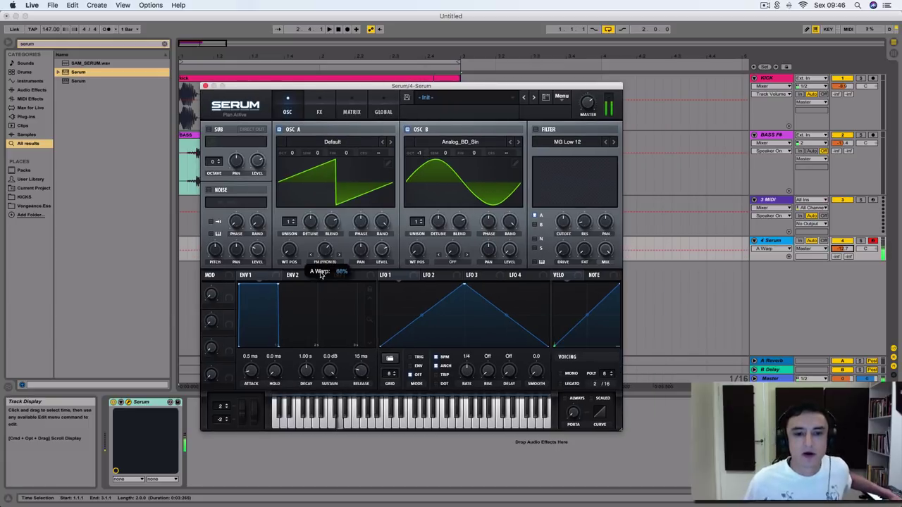
{"action": "left_click_drag", "start_coordinate": [324, 299], "coordinate": [318, 250]}
{"action": "key", "text": "space"}
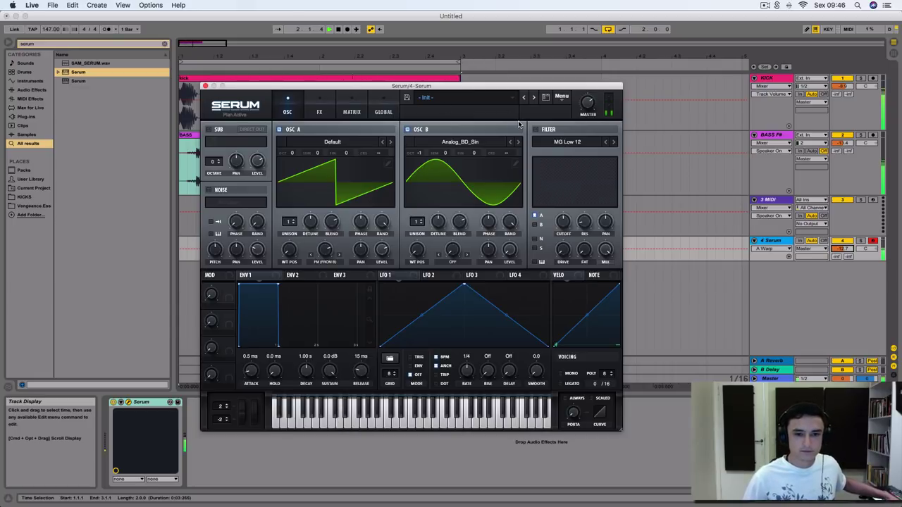
Find the Arpeggiator in the browser by searching for "arp" and add it to the Serum track.
{"action": "left_click", "coordinate": [60, 45]}
{"action": "double_click", "coordinate": [56, 45]}
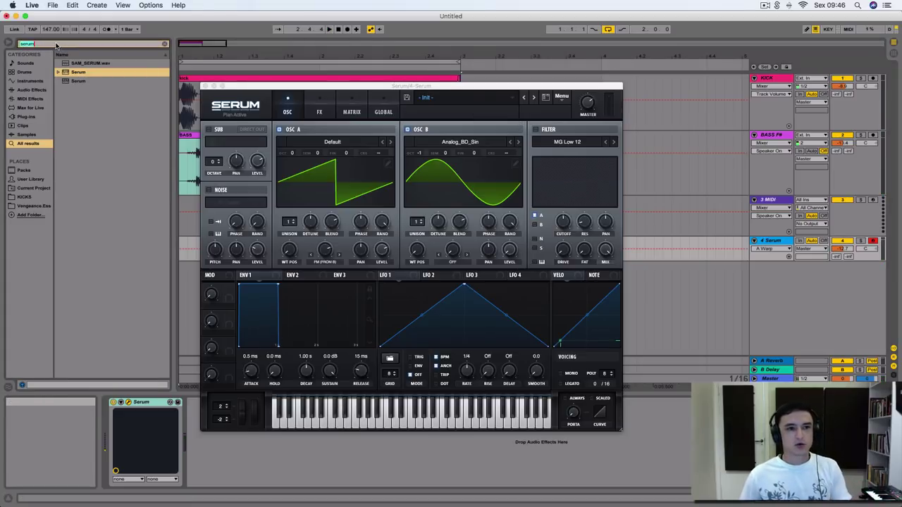
{"action": "type", "text": "arp"}
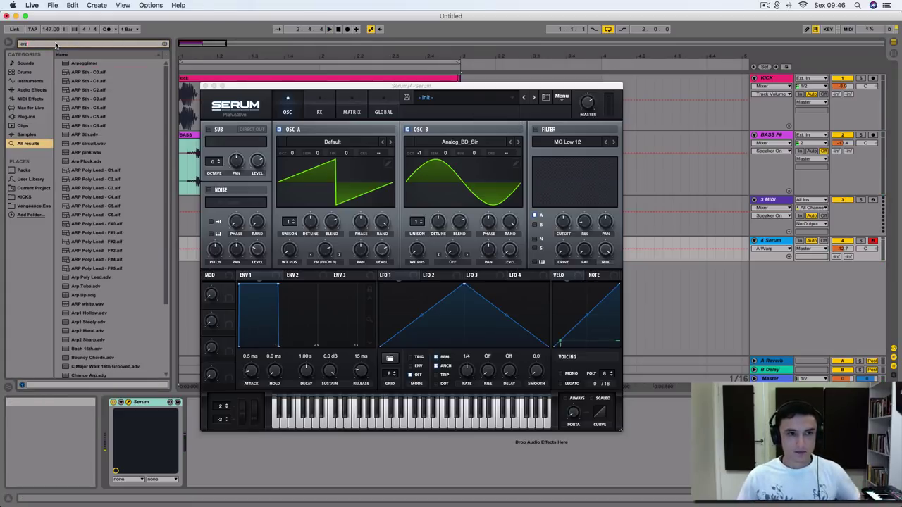
{"action": "double_click", "coordinate": [100, 63]}
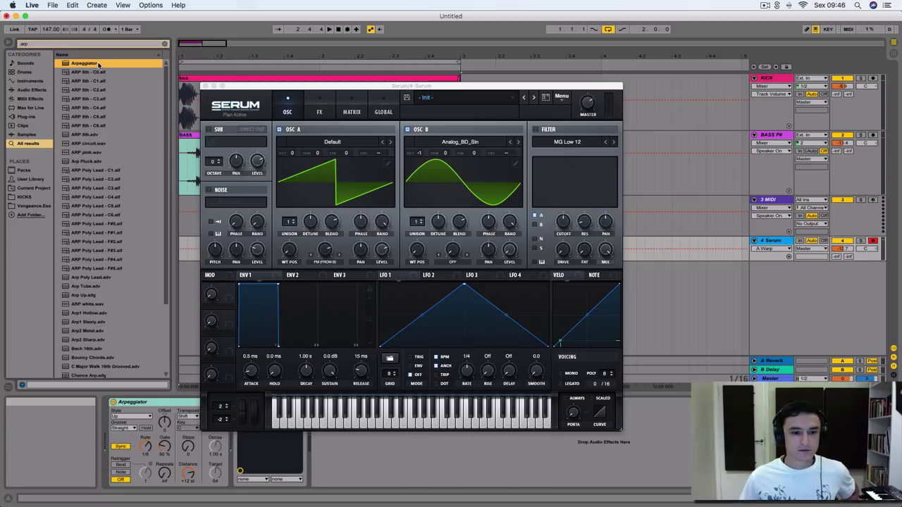
Move the synth window clear of the device chain and set the Arpeggiator's rate to 1/16 and gate to 85%.
{"action": "left_click", "coordinate": [251, 88]}
{"action": "left_click_drag", "start_coordinate": [252, 87], "coordinate": [199, 49]}
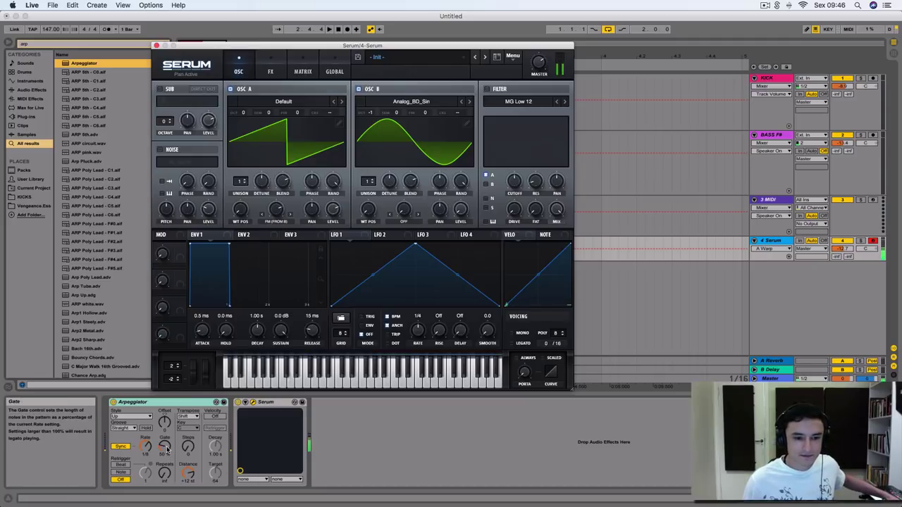
{"action": "left_click", "coordinate": [144, 446]}
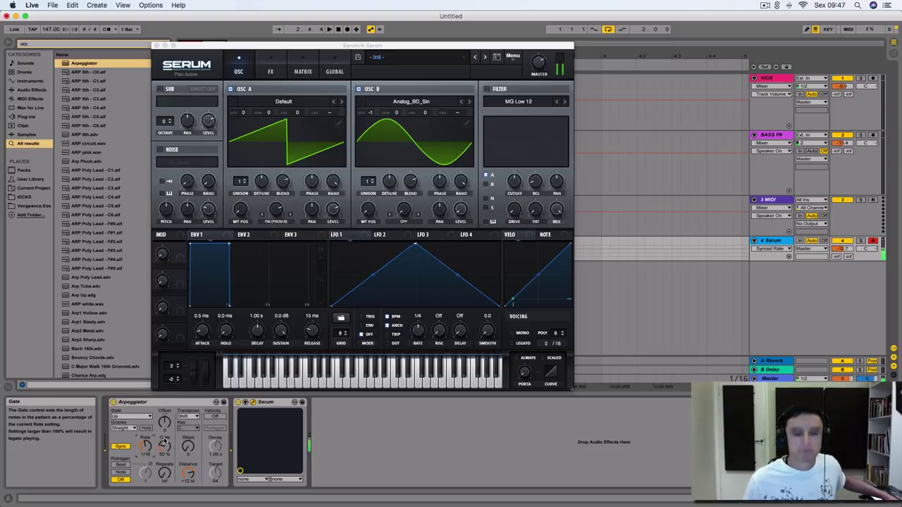
{"action": "mouse_move", "coordinate": [164, 442]}
{"action": "left_mouse_down"}
{"action": "mouse_move", "coordinate": [164, 416]}
{"action": "mouse_move", "coordinate": [164, 472]}
{"action": "mouse_move", "coordinate": [164, 419]}
{"action": "mouse_move", "coordinate": [164, 451]}
{"action": "mouse_move", "coordinate": [164, 431]}
{"action": "left_mouse_up"}
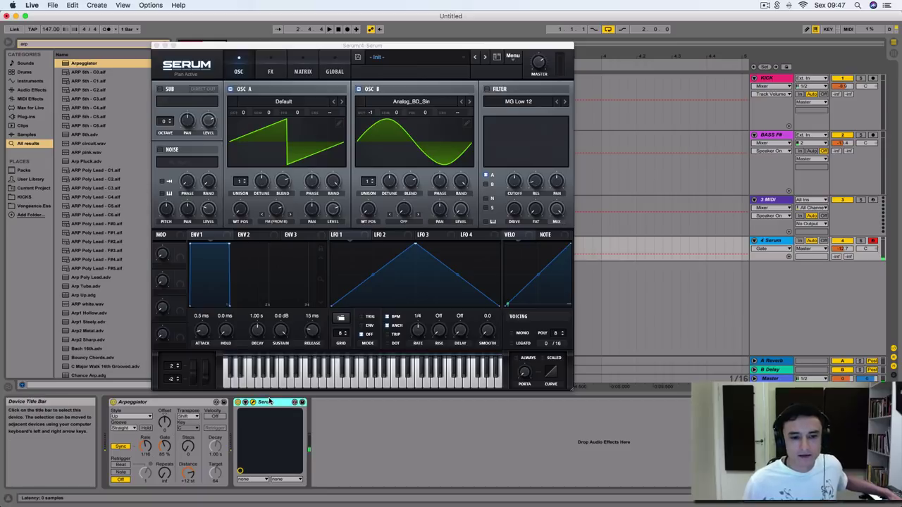
Find Auto Filter in the browser by searching for "auto" and add it after Serum.
{"action": "left_click", "coordinate": [45, 45]}
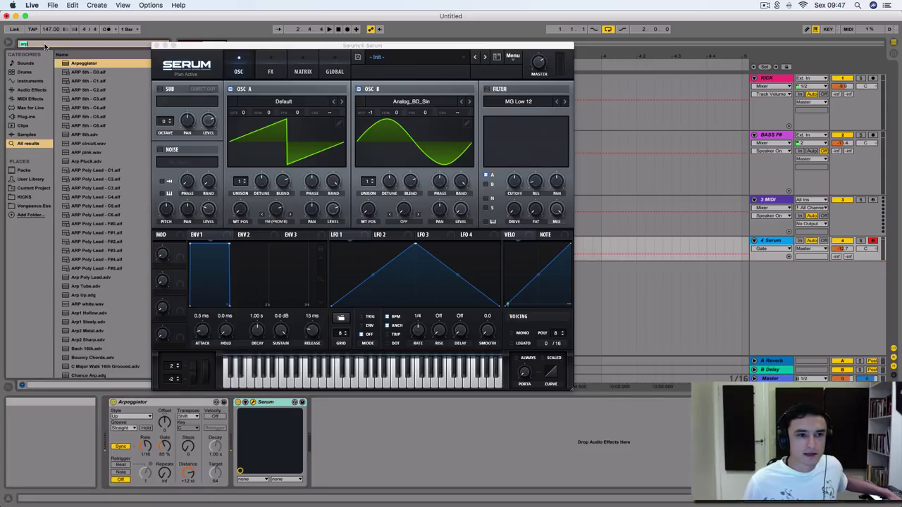
{"action": "type", "text": "auto"}
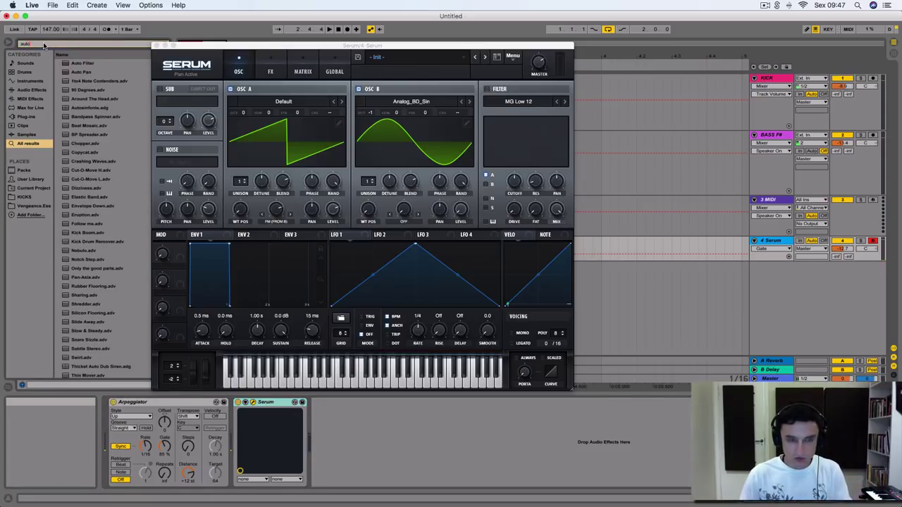
{"action": "double_click", "coordinate": [82, 64]}
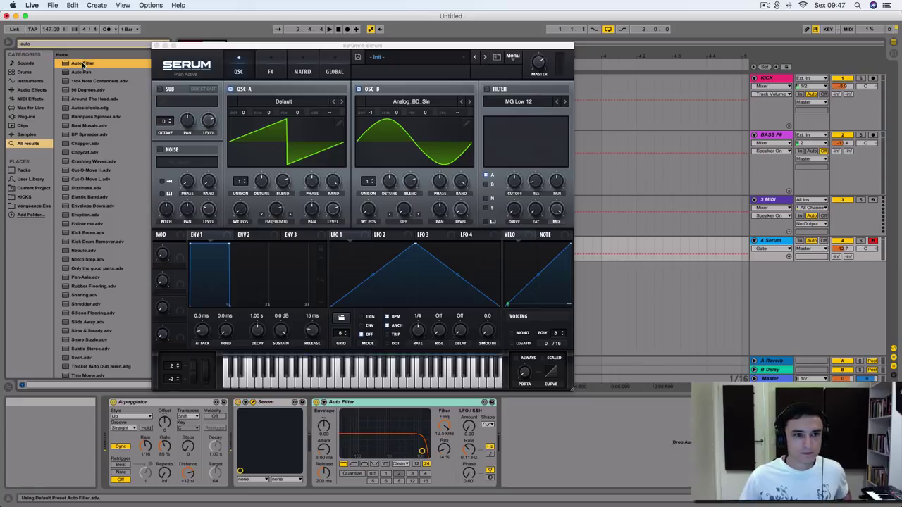
Switch the Auto Filter to high-pass with a cutoff frequency of 214 Hz and a resonance of 48%.
{"action": "left_click", "coordinate": [356, 465]}
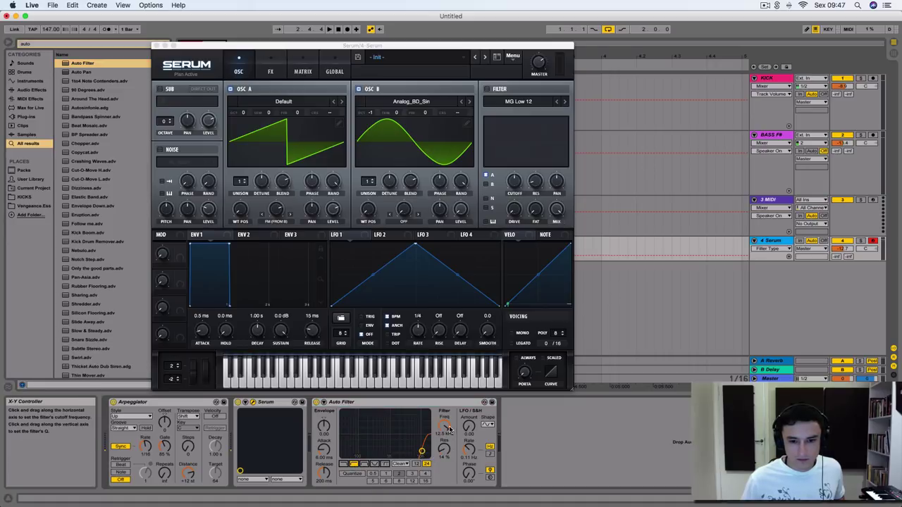
{"action": "left_click_drag", "start_coordinate": [449, 428], "coordinate": [449, 482]}
{"action": "left_click_drag", "start_coordinate": [446, 449], "coordinate": [445, 426]}
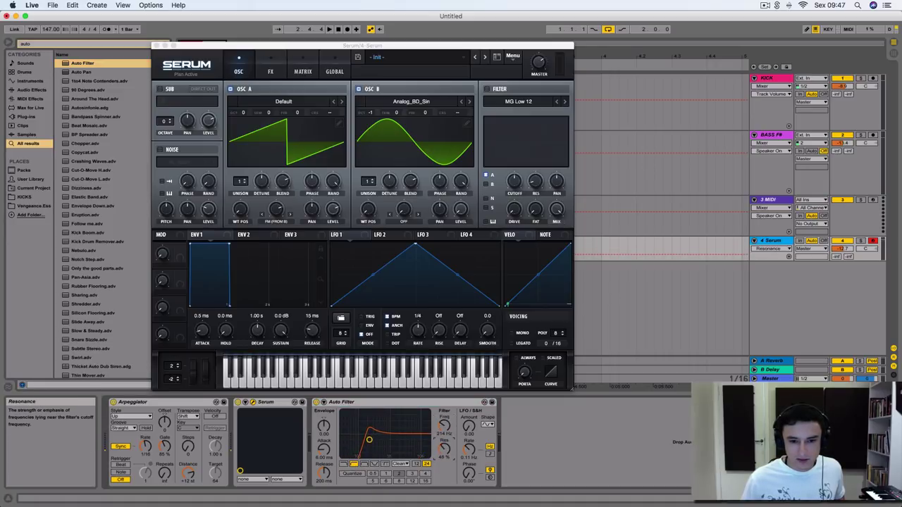
Set the Auto Filter's LFO to a 2.86° phase and 0.15 Hz rate, and raise the cutoff to 1.50 kHz with 59% resonance.
{"action": "left_click", "coordinate": [467, 473]}
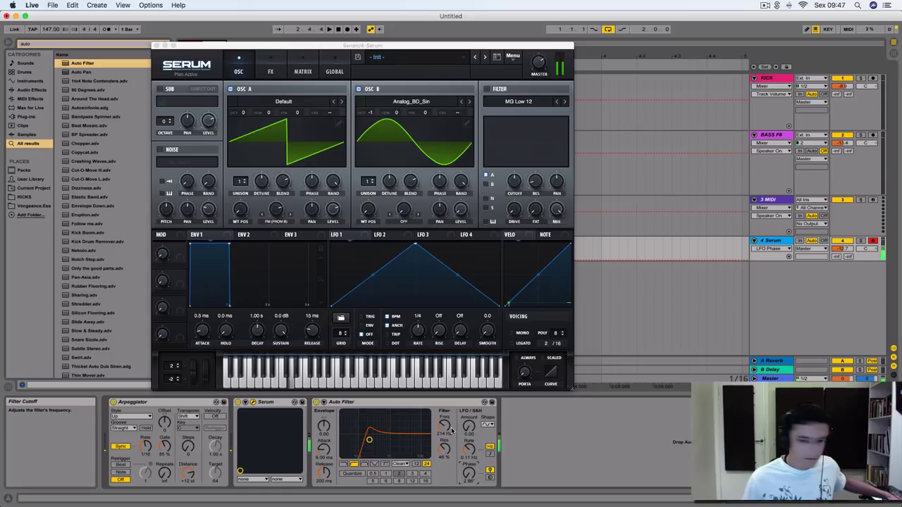
{"action": "left_click", "coordinate": [469, 449]}
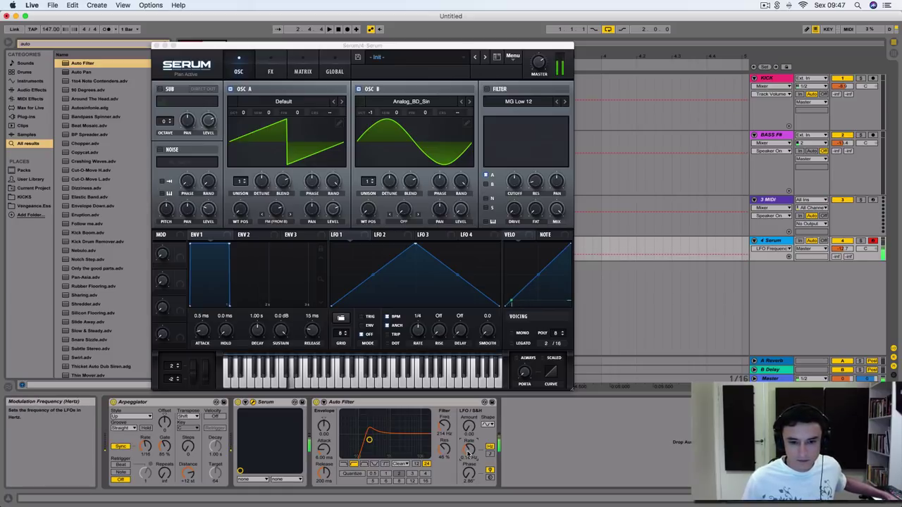
{"action": "left_click_drag", "start_coordinate": [443, 451], "coordinate": [444, 403]}
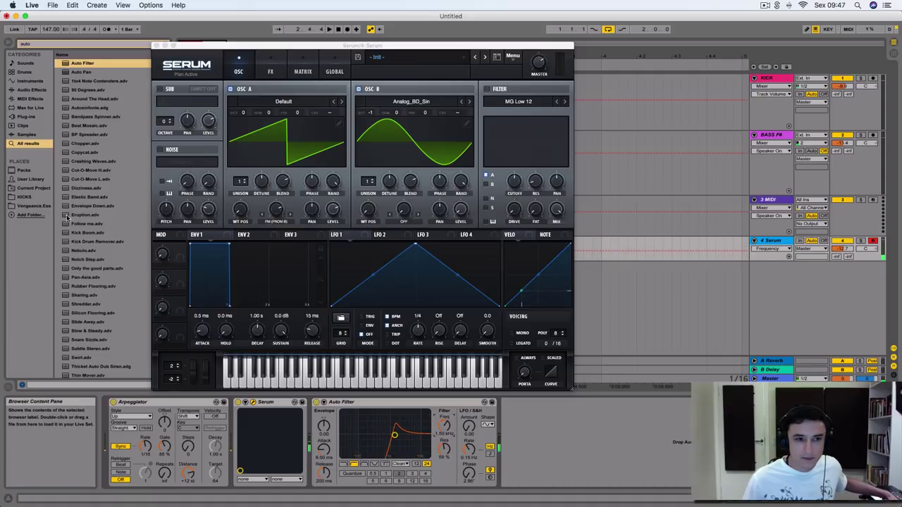
Find Ping Pong Delay in the browser by searching for "ping" and add it after the Auto Filter.
{"action": "left_click", "coordinate": [38, 43]}
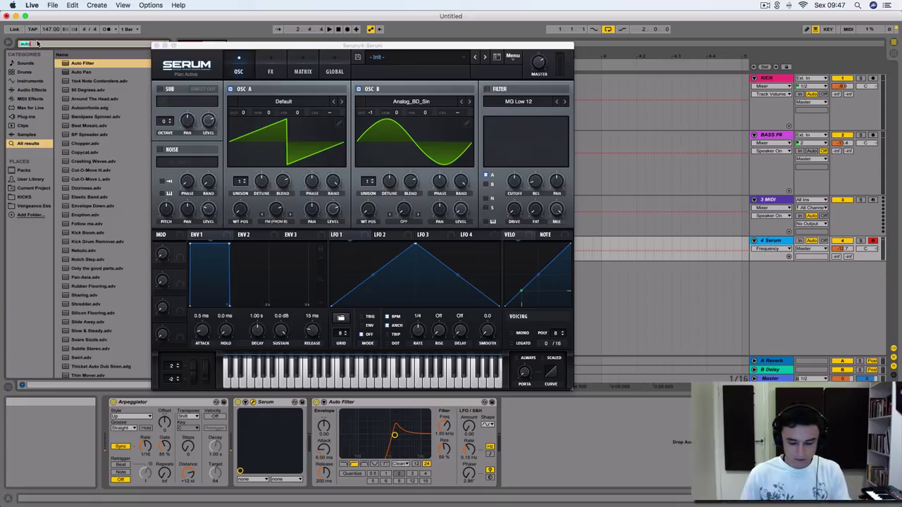
{"action": "type", "text": "ping"}
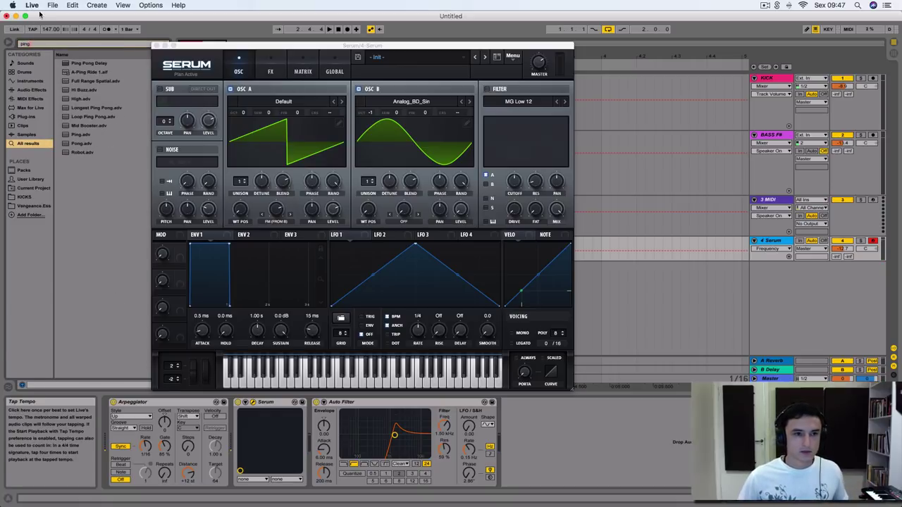
{"action": "key", "text": "Down"}
{"action": "key", "text": "Return"}
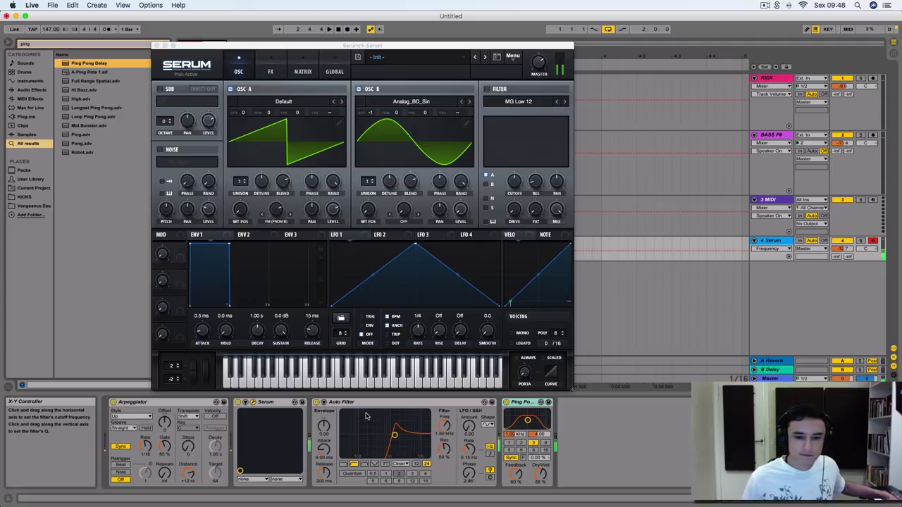
Raise the Arpeggiator's gate to 94% and lower oscillator B's octave to -2.
{"action": "left_click_drag", "start_coordinate": [164, 446], "coordinate": [164, 403]}
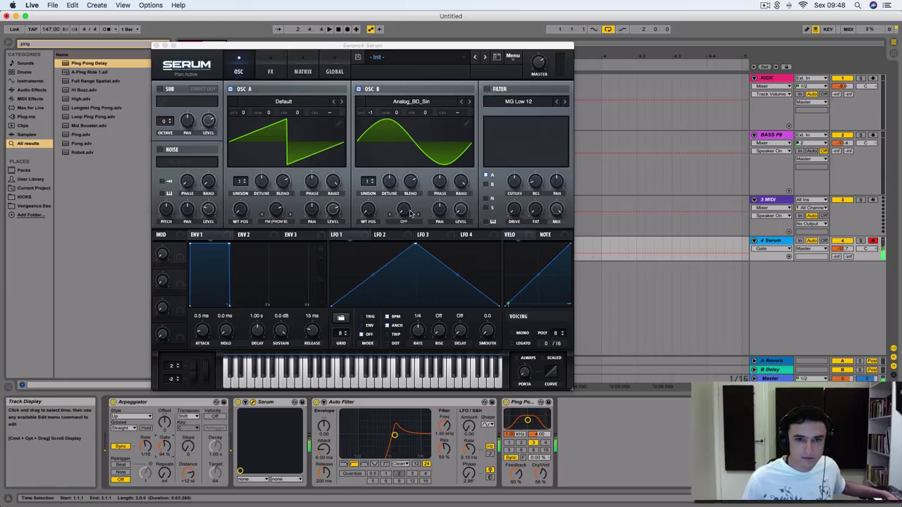
{"action": "left_click_drag", "start_coordinate": [371, 120], "coordinate": [368, 127]}
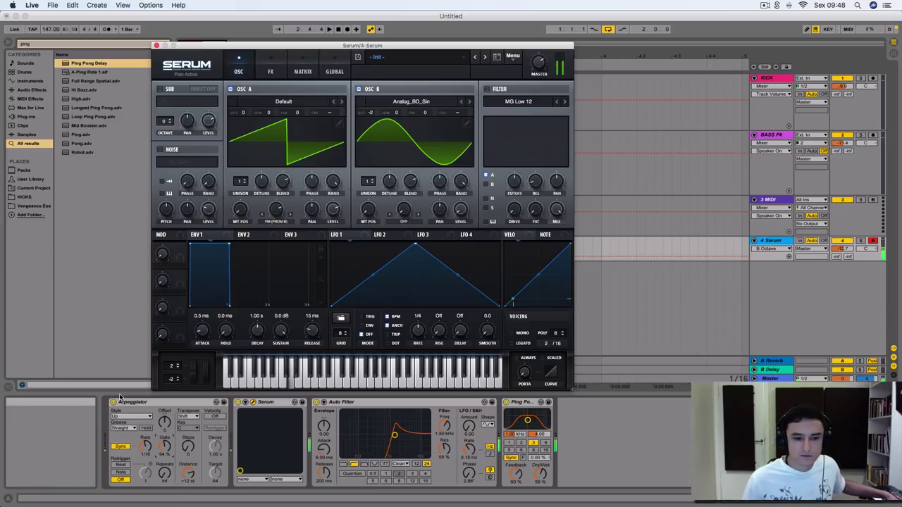
Try an Arpeggiator rate of 1/24 with the gate set to 46%.
{"action": "left_click", "coordinate": [145, 446]}
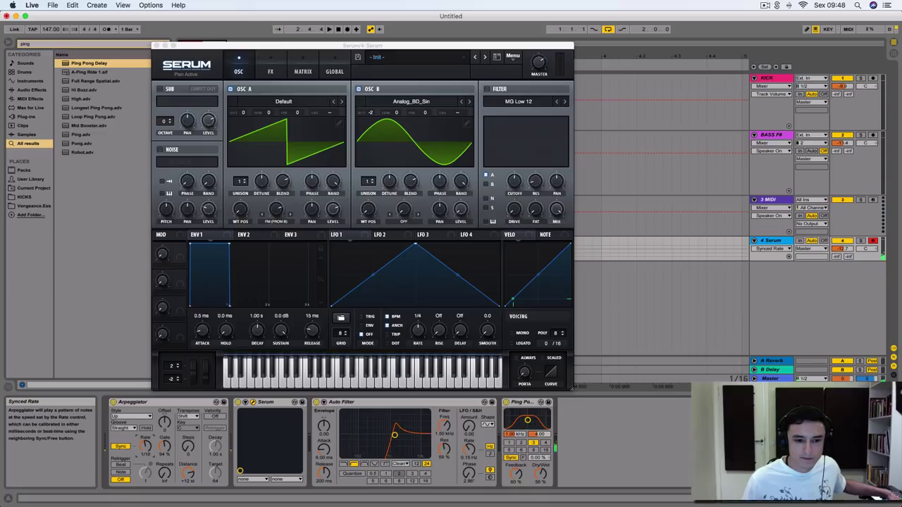
{"action": "left_click", "coordinate": [166, 447]}
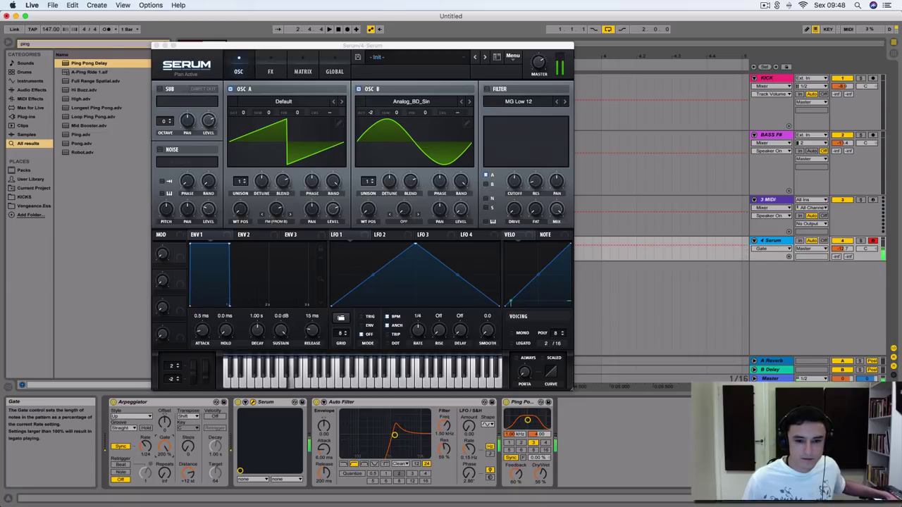
{"action": "left_click_drag", "start_coordinate": [164, 447], "coordinate": [164, 486]}
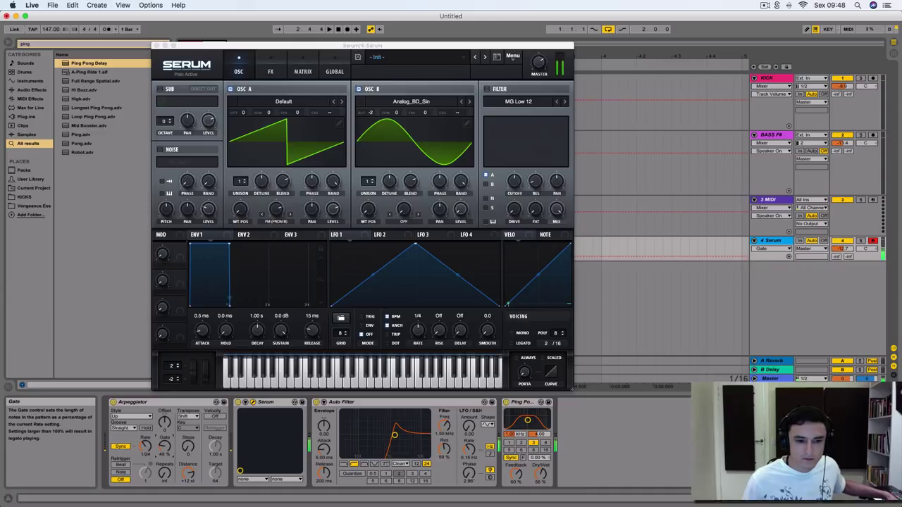
Lower the Ping Pong Delay's feedback to 37% and the Auto Filter's cutoff to 1.22 kHz with 55% resonance.
{"action": "left_click", "coordinate": [519, 470]}
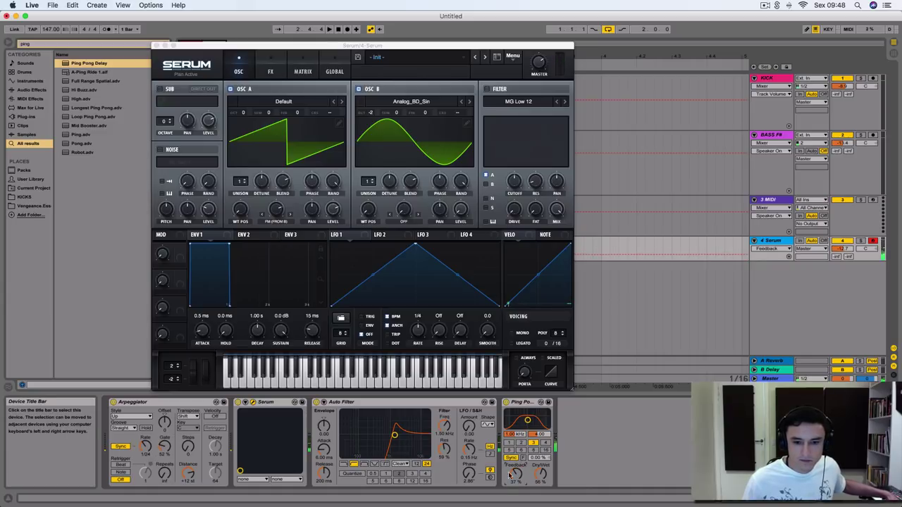
{"action": "mouse_move", "coordinate": [399, 442]}
{"action": "left_mouse_down"}
{"action": "mouse_move", "coordinate": [349, 441]}
{"action": "mouse_move", "coordinate": [382, 438]}
{"action": "left_mouse_up"}
Set the Arpeggiator's rate to 1/16 and, with the kick and bass loop playing, reduce its gate to 59%.
{"action": "left_click", "coordinate": [144, 448]}
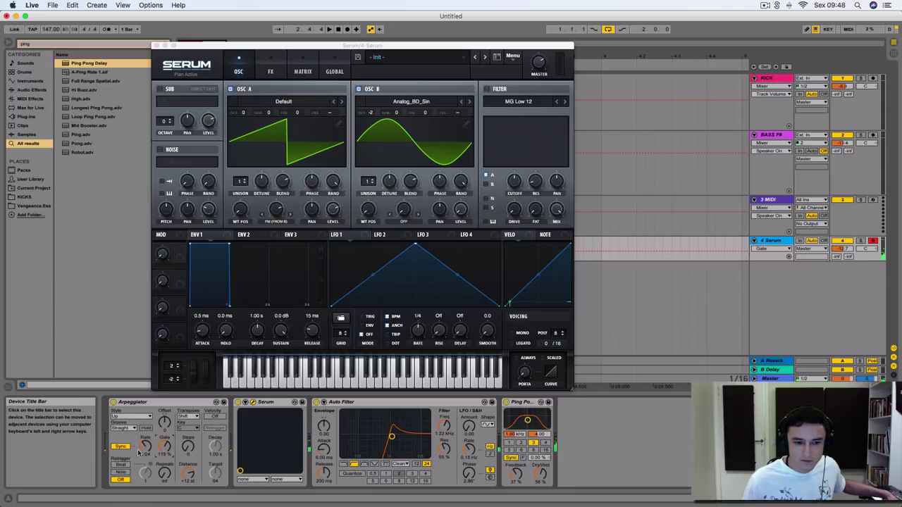
{"action": "left_click_drag", "start_coordinate": [144, 448], "coordinate": [144, 458]}
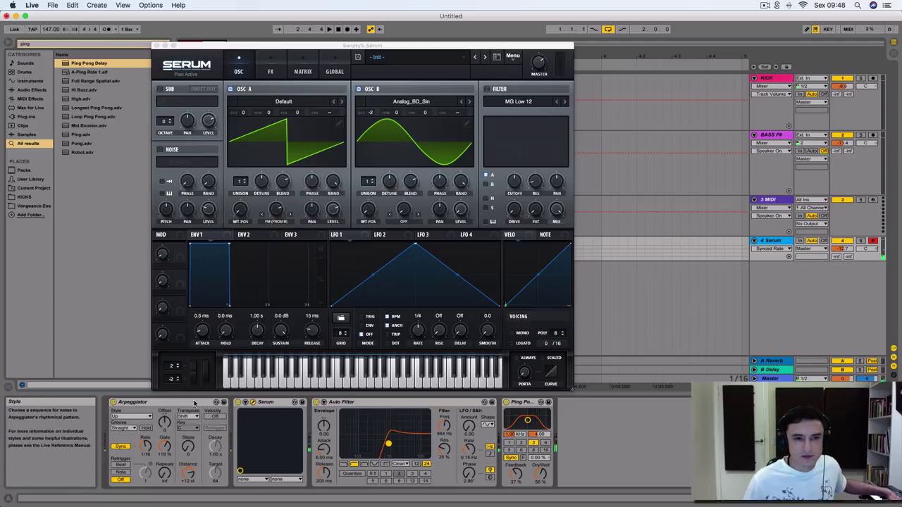
{"action": "key", "text": "space"}
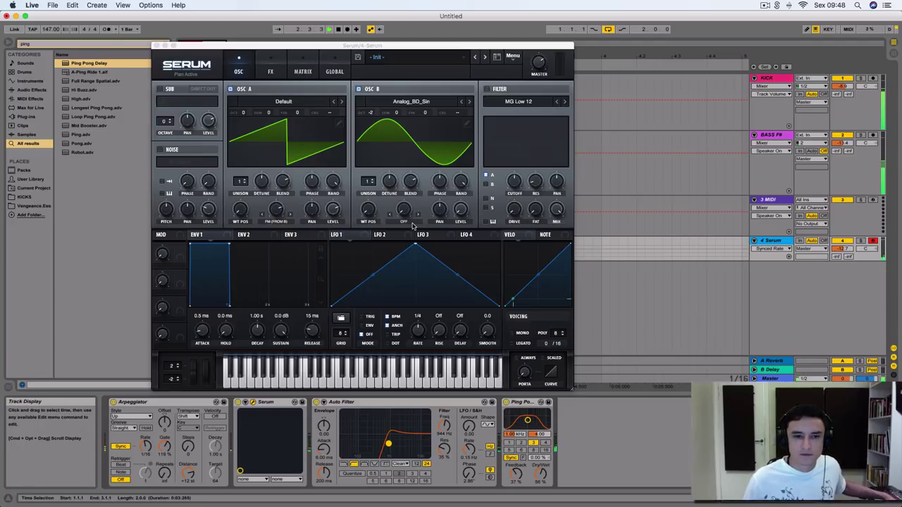
{"action": "left_click_drag", "start_coordinate": [165, 447], "coordinate": [165, 484]}
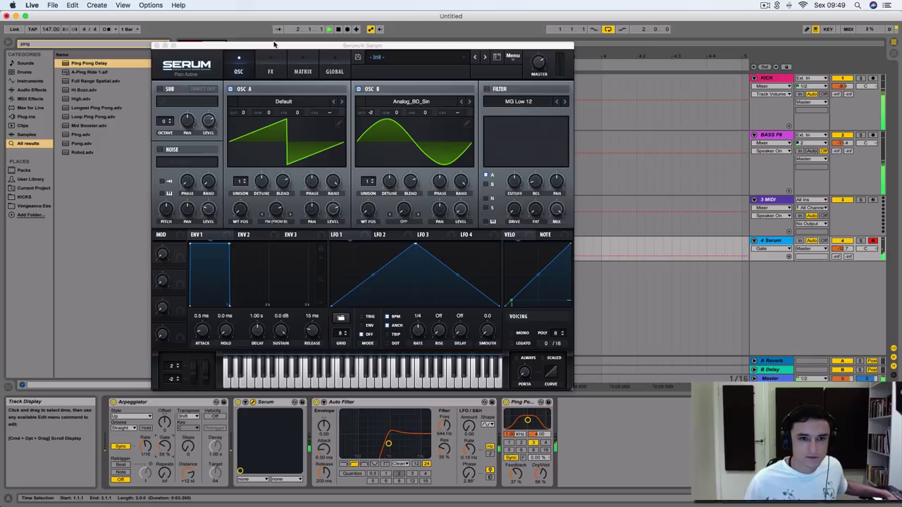
Lower oscillator A's octave to -1 and enable the Hyper/Dimension effect with the Hyper mix at 5%.
{"action": "left_click_drag", "start_coordinate": [243, 113], "coordinate": [241, 124]}
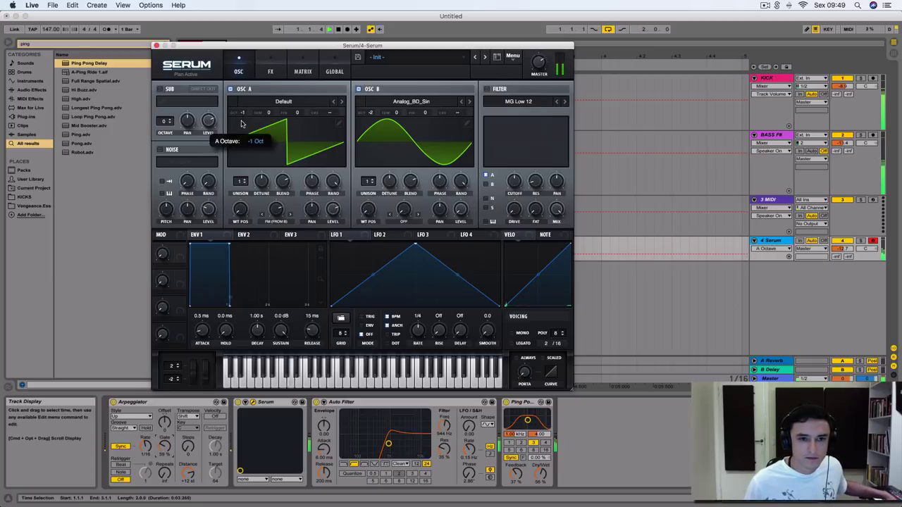
{"action": "left_click", "coordinate": [268, 73]}
{"action": "left_click", "coordinate": [164, 92]}
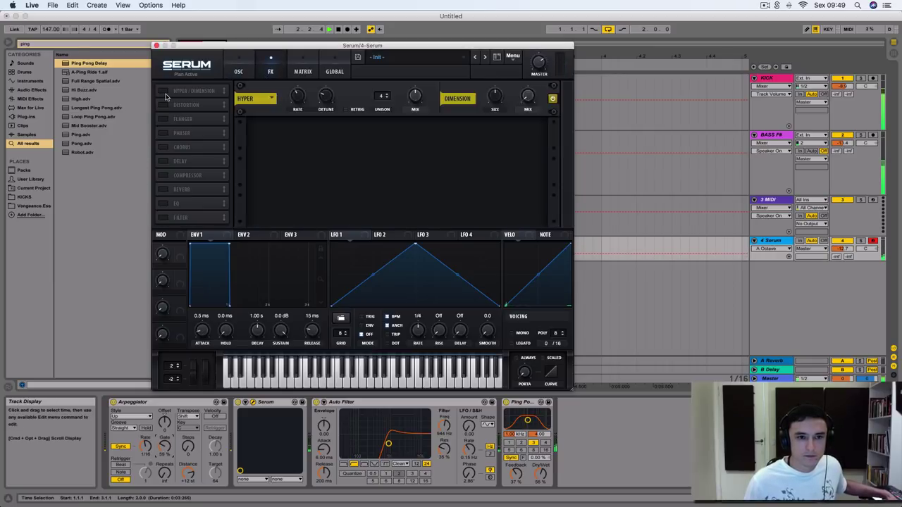
{"action": "left_click_drag", "start_coordinate": [414, 97], "coordinate": [406, 142]}
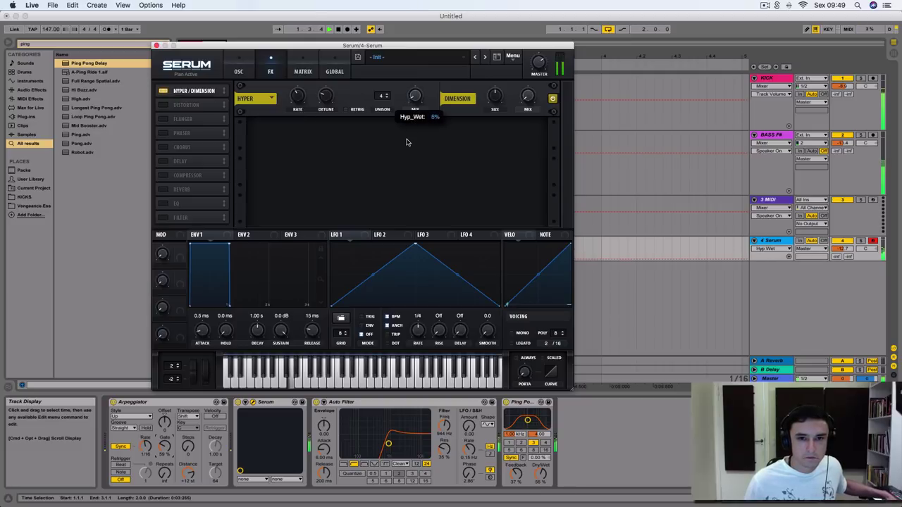
Try the Phaser briefly, then enable Distortion in Downsample mode with its filter set to Pre at about 11600 Hz and 4.0 resonance.
{"action": "left_click", "coordinate": [168, 132]}
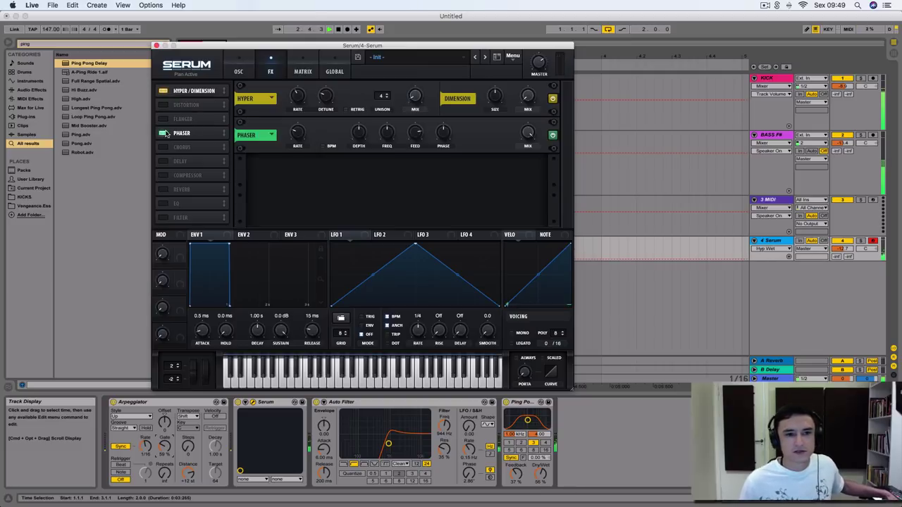
{"action": "left_click", "coordinate": [166, 134]}
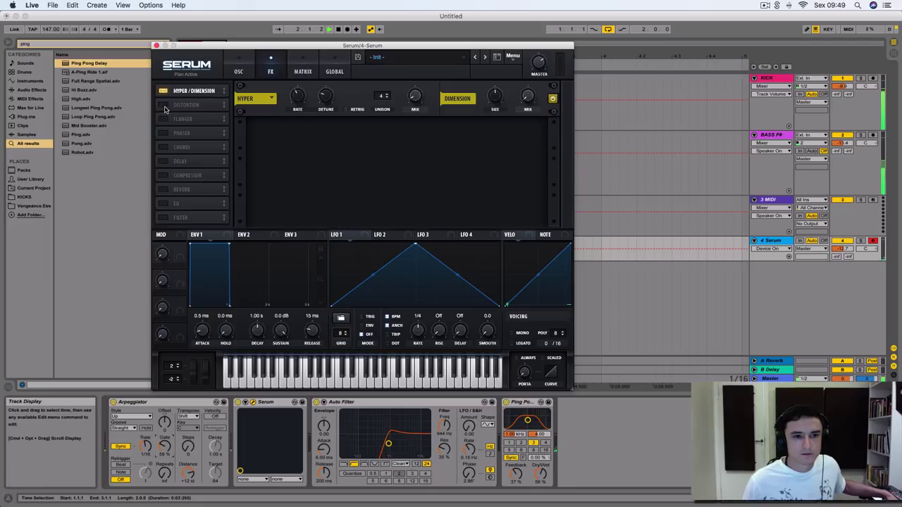
{"action": "left_click", "coordinate": [164, 104]}
{"action": "left_click", "coordinate": [356, 135]}
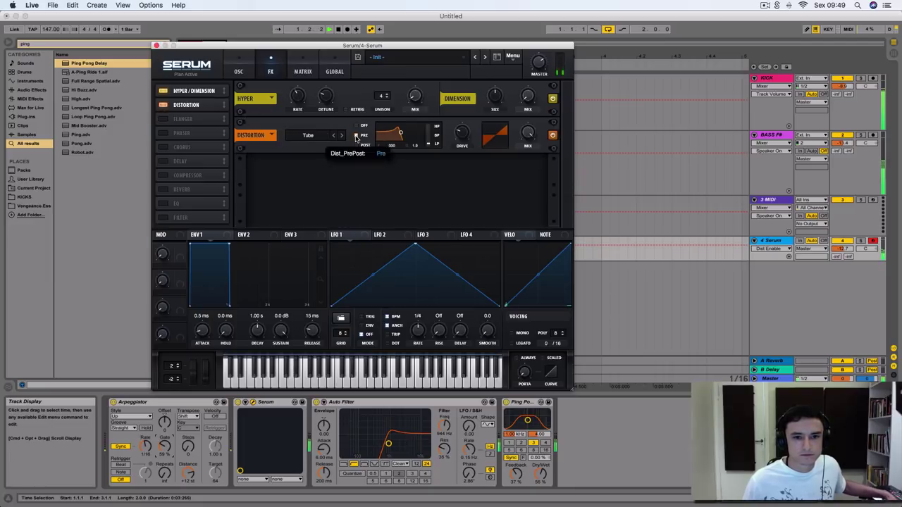
{"action": "left_click", "coordinate": [318, 135]}
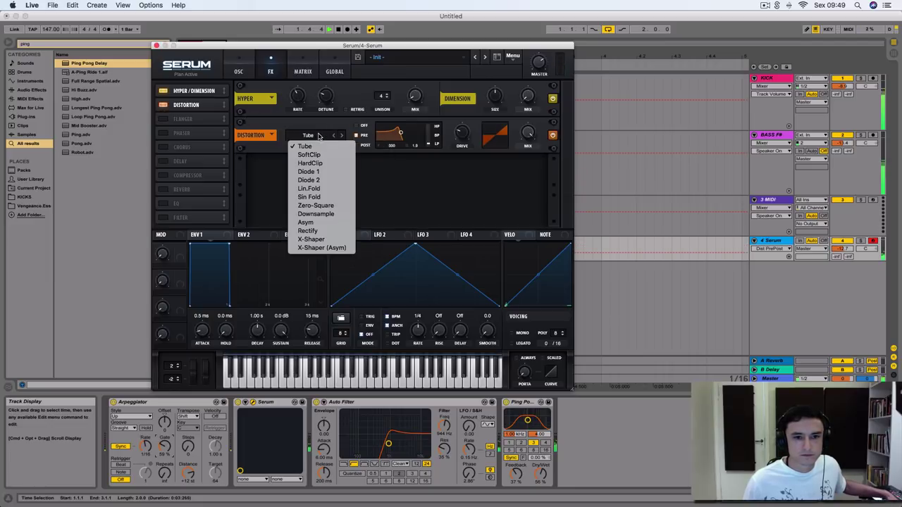
{"action": "left_click", "coordinate": [320, 214]}
{"action": "left_click_drag", "start_coordinate": [401, 135], "coordinate": [424, 133]}
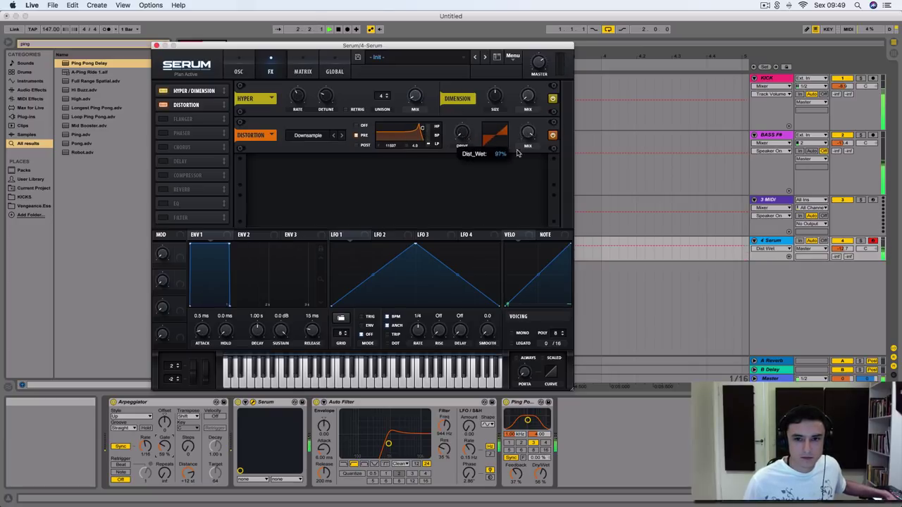
Enable the Phaser effect in Serum and raise the Arpeggiator's gate to 91%.
{"action": "left_click", "coordinate": [161, 134]}
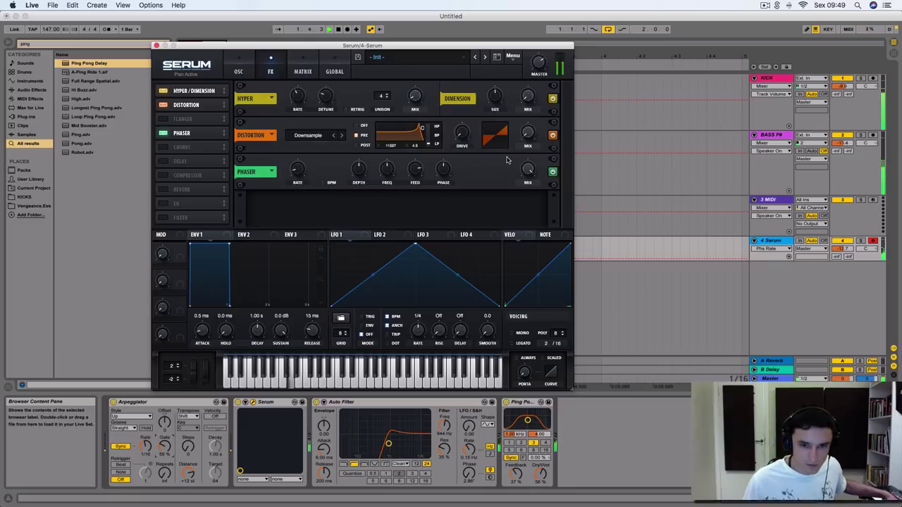
{"action": "left_click", "coordinate": [165, 446]}
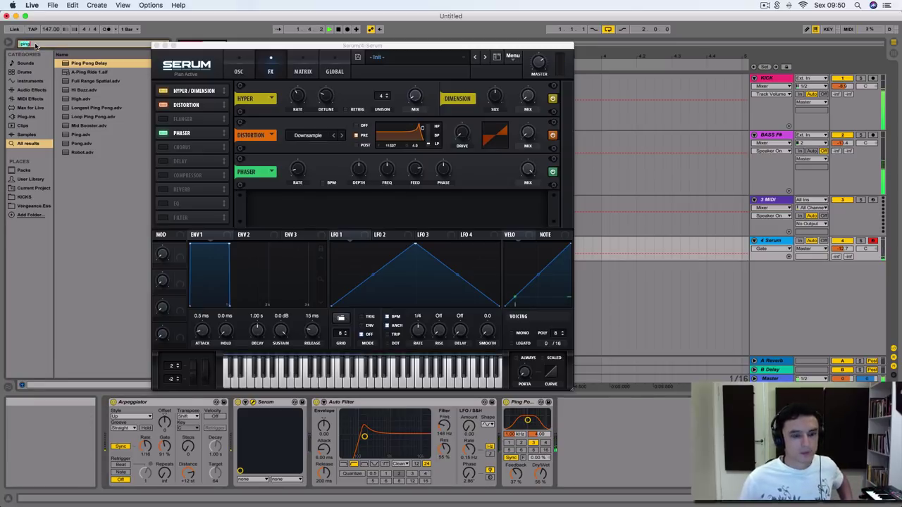
Find EQ Eight by searching for "eq", add it after the Ping Pong Delay, and make band 1 a steep low cut at 335 Hz.
{"action": "type", "text": "eq"}
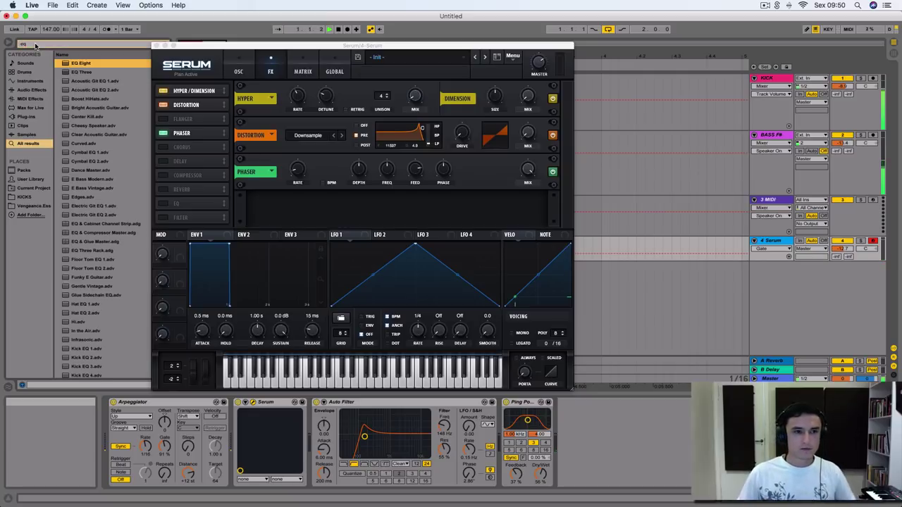
{"action": "double_click", "coordinate": [94, 64]}
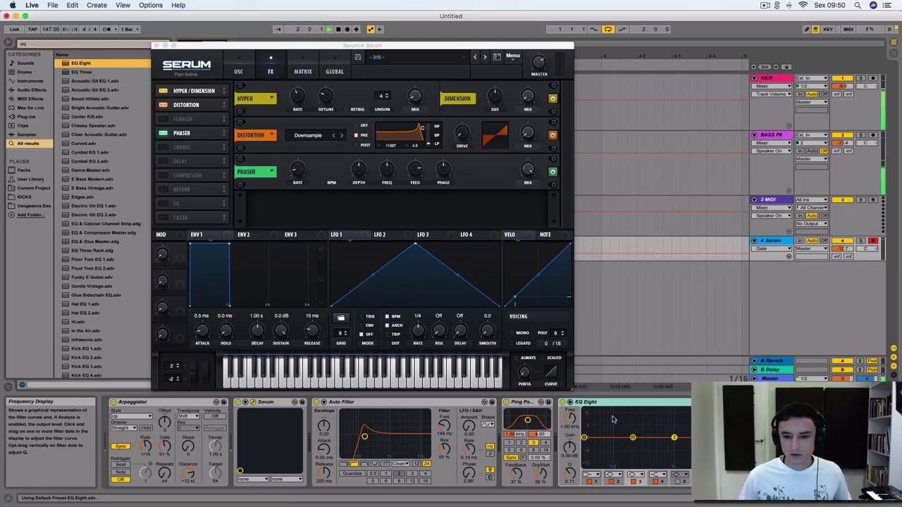
{"action": "left_click", "coordinate": [592, 479]}
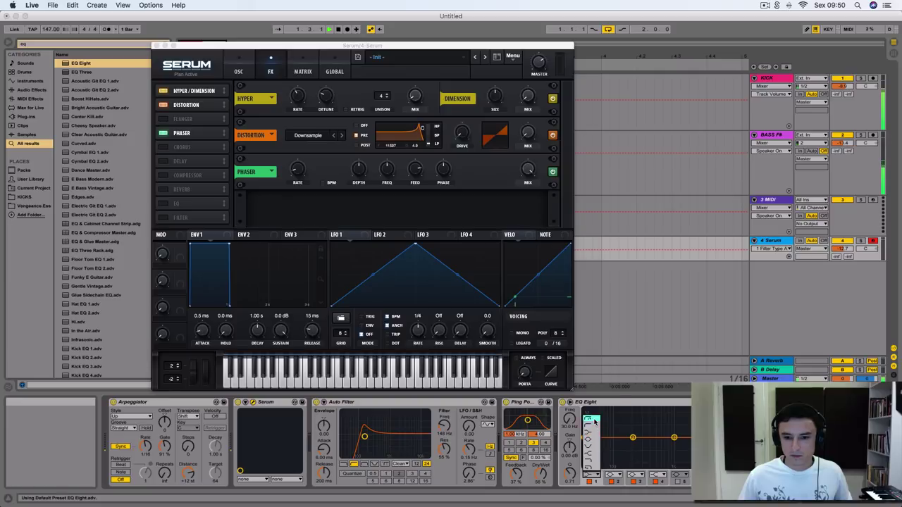
{"action": "left_click", "coordinate": [591, 420]}
{"action": "left_click_drag", "start_coordinate": [585, 445], "coordinate": [645, 443]}
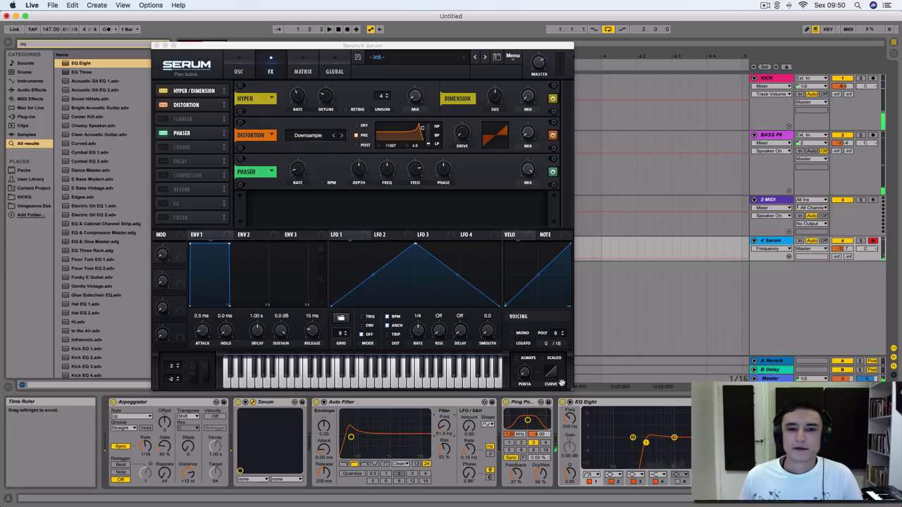
Move the Serum window aside to uncover the kick and bass clips in the arrangement.
{"action": "left_click_drag", "start_coordinate": [435, 51], "coordinate": [558, 86]}
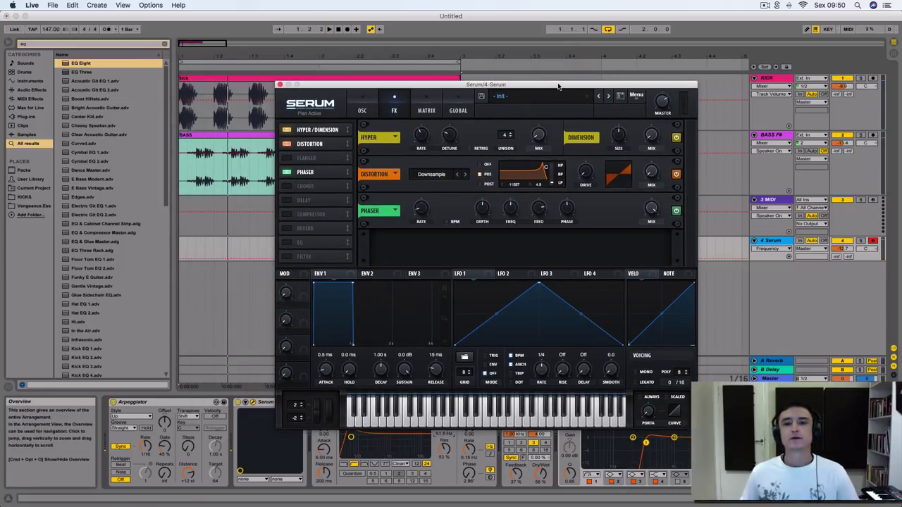